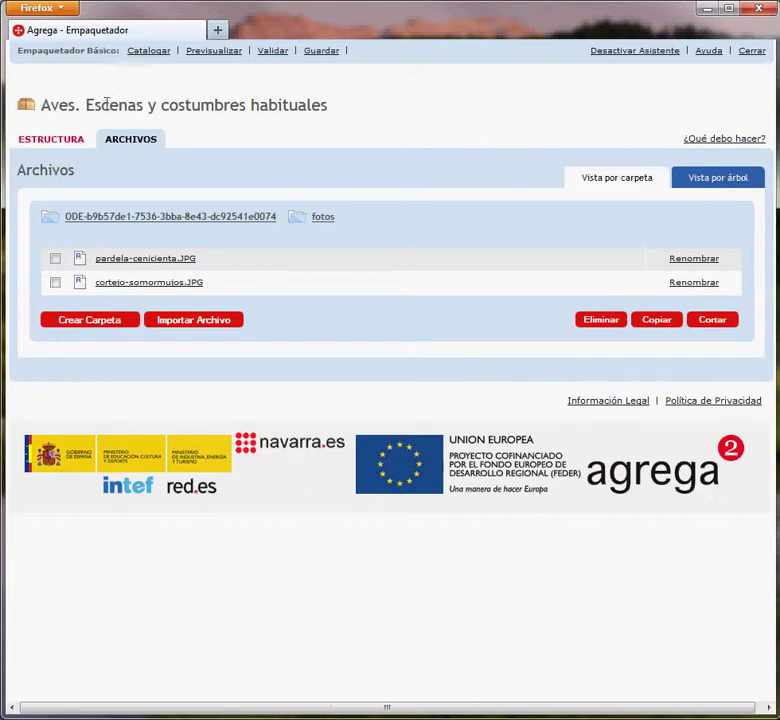
- Create an element named "Pardela cenicienta levantando el vuelo en el mar" in the package structure's table of contents
{"action": "left_click", "coordinate": [59, 151]}
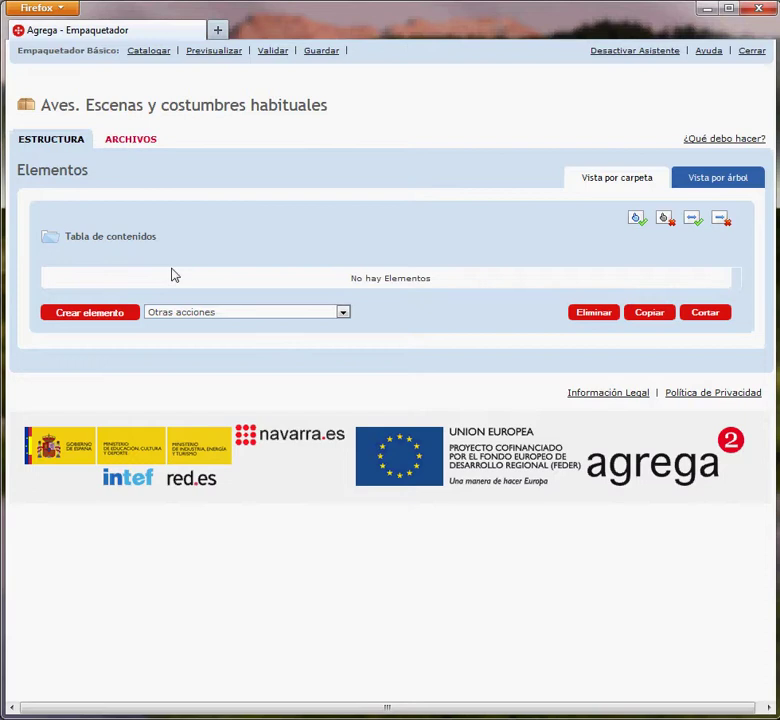
{"action": "left_click", "coordinate": [108, 318]}
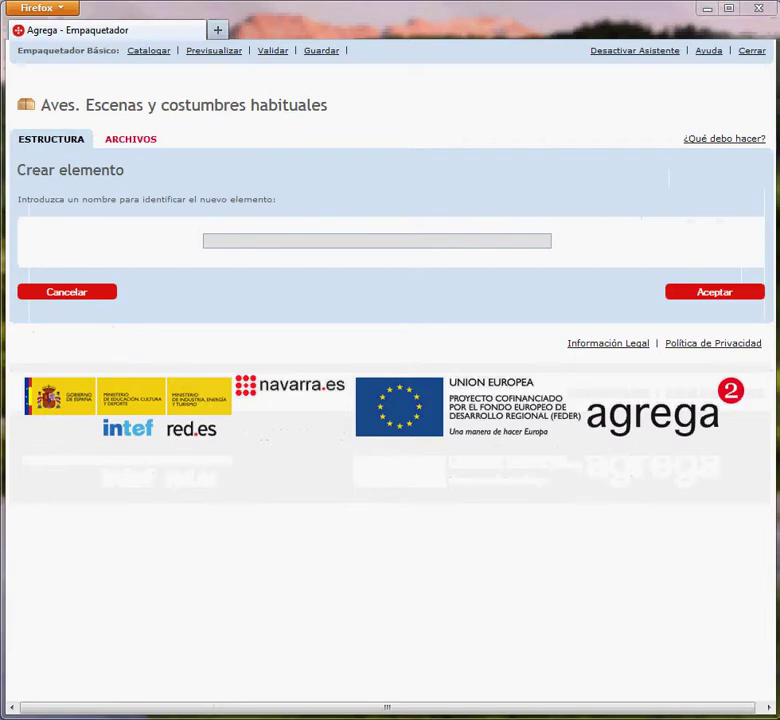
{"action": "left_click", "coordinate": [272, 241]}
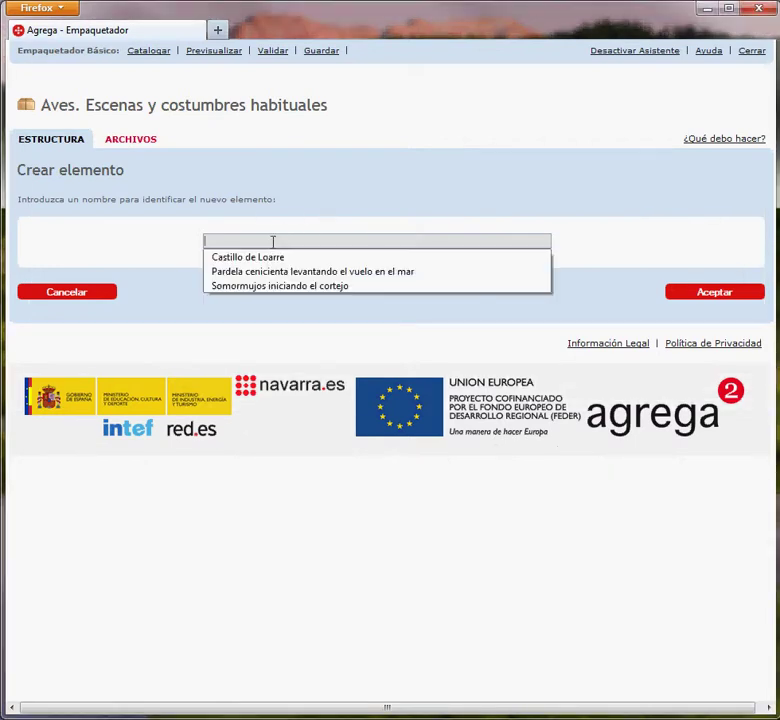
{"action": "type", "text": "Pardela cenicienta levantando el vuelo en el mar"}
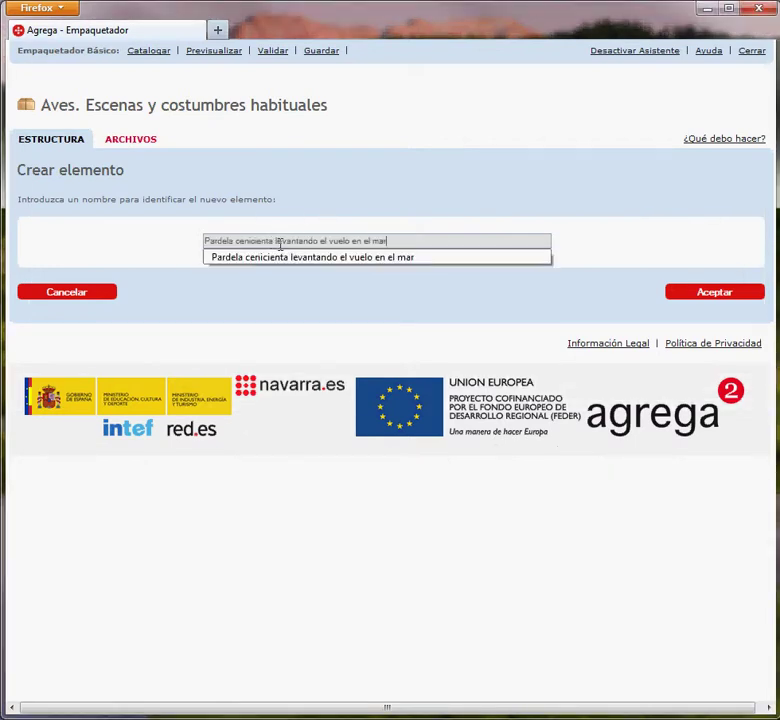
{"action": "left_click", "coordinate": [330, 258]}
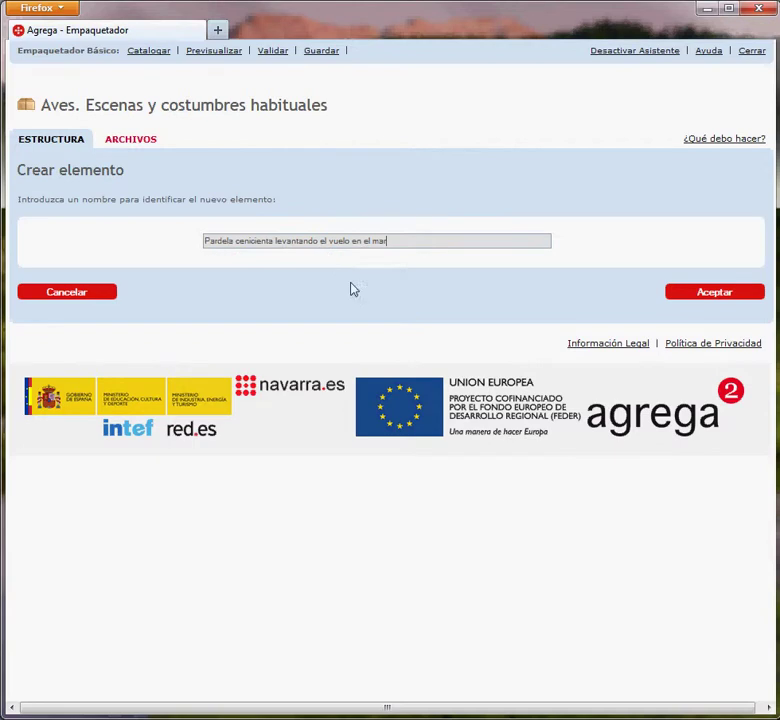
{"action": "left_click", "coordinate": [716, 296]}
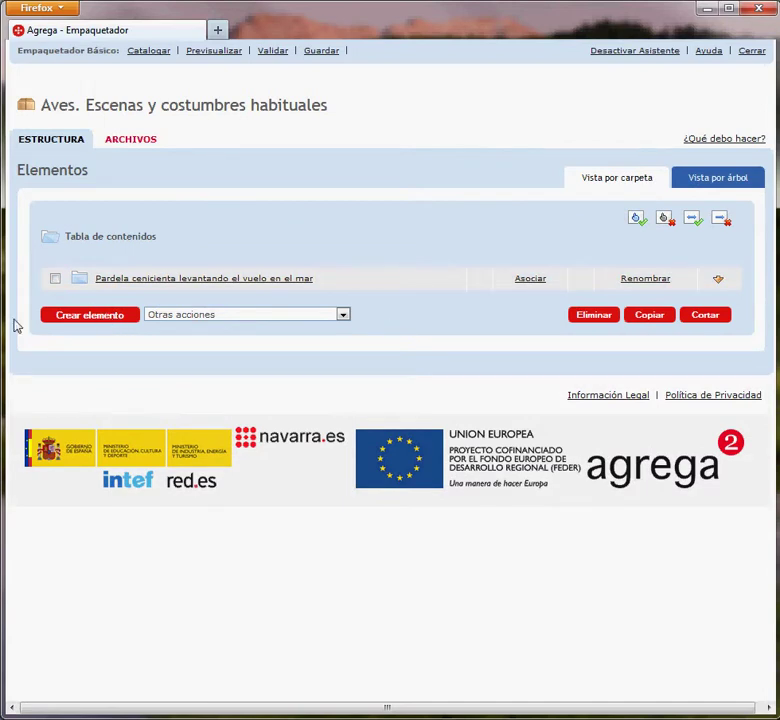
- Create a second element named "Somormujos iniciando el cortejo" in the table of contents
{"action": "left_click", "coordinate": [70, 316]}
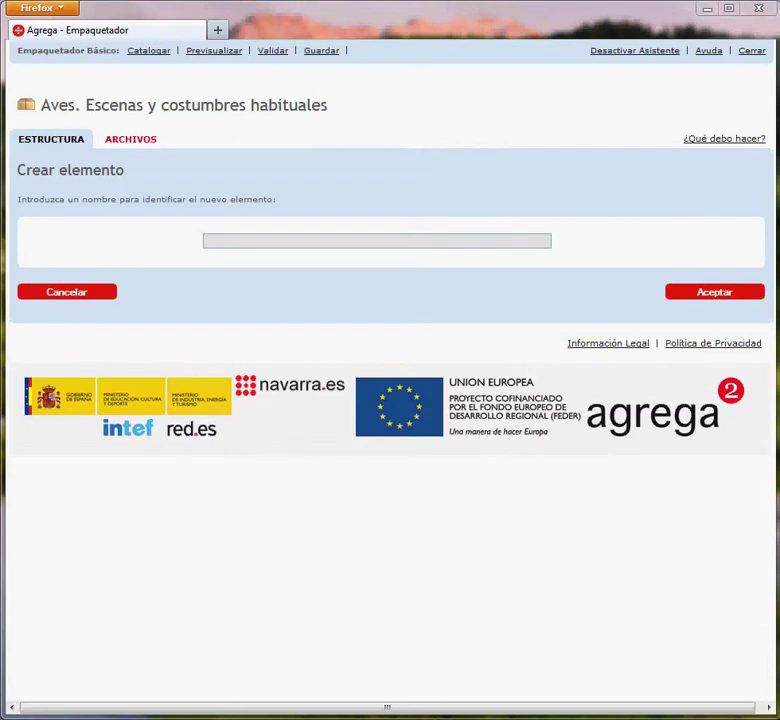
{"action": "left_click", "coordinate": [239, 240]}
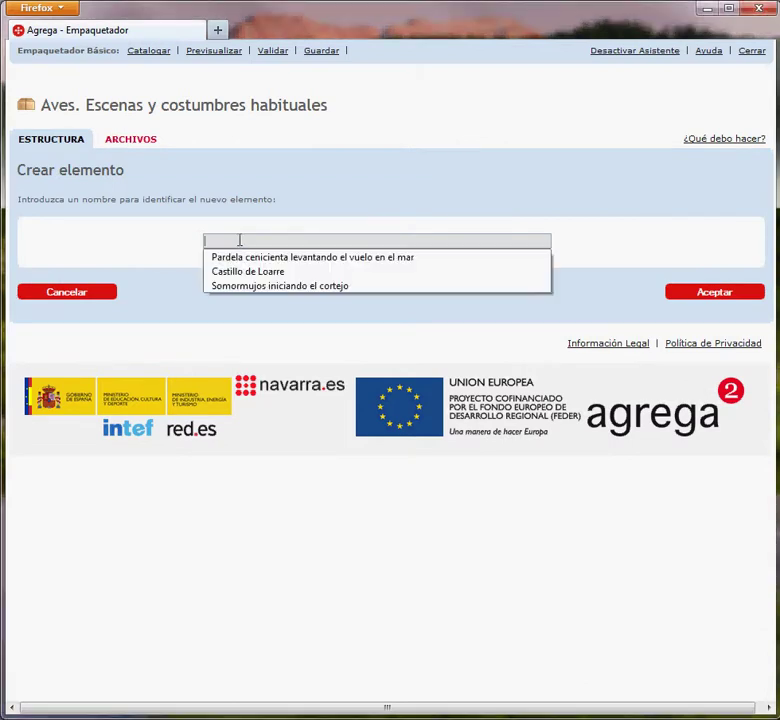
{"action": "left_click", "coordinate": [280, 286]}
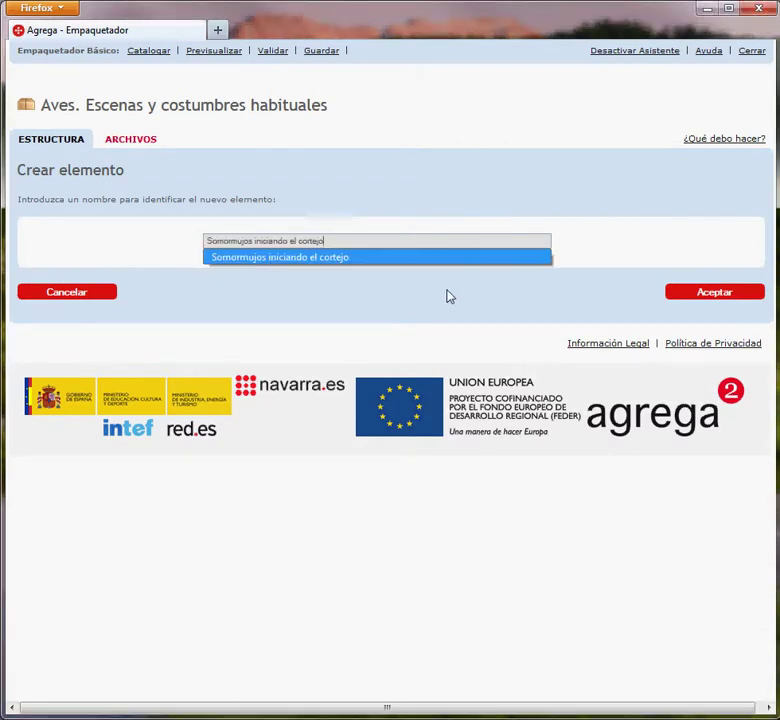
{"action": "left_click", "coordinate": [705, 299]}
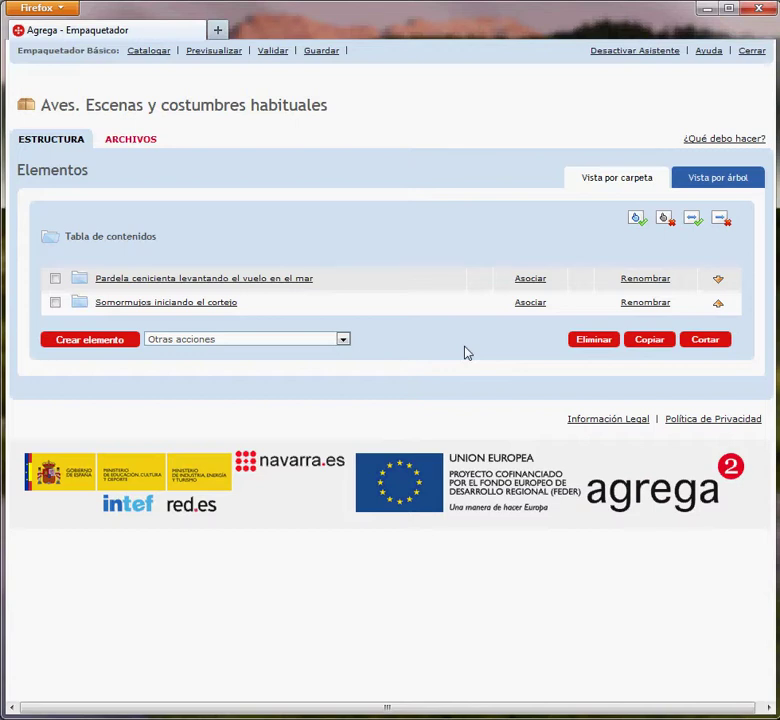
- Associate the file pardela-cenicienta.JPG from the fotos folder with the Pardela cenicienta element and view the linked photo
{"action": "left_click", "coordinate": [530, 280]}
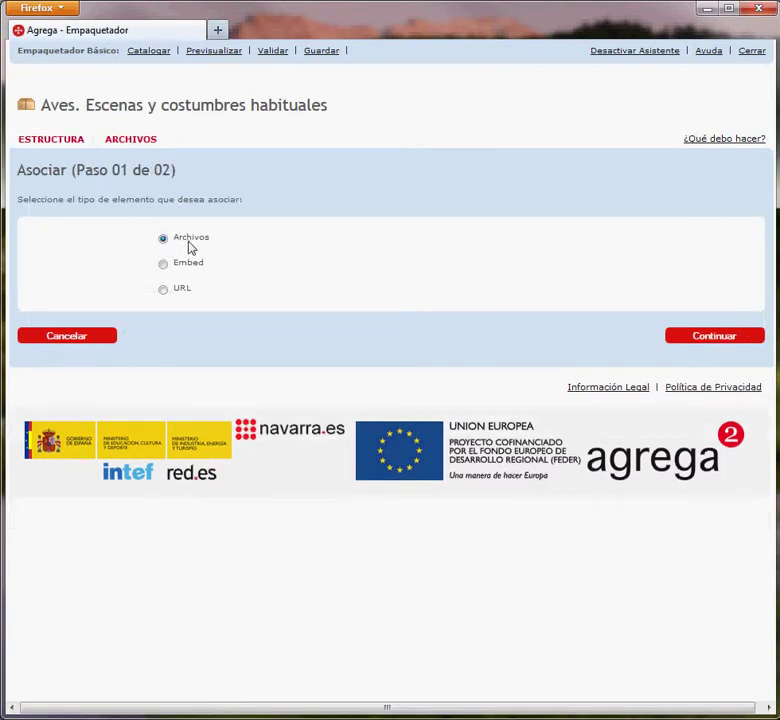
{"action": "left_click", "coordinate": [731, 341]}
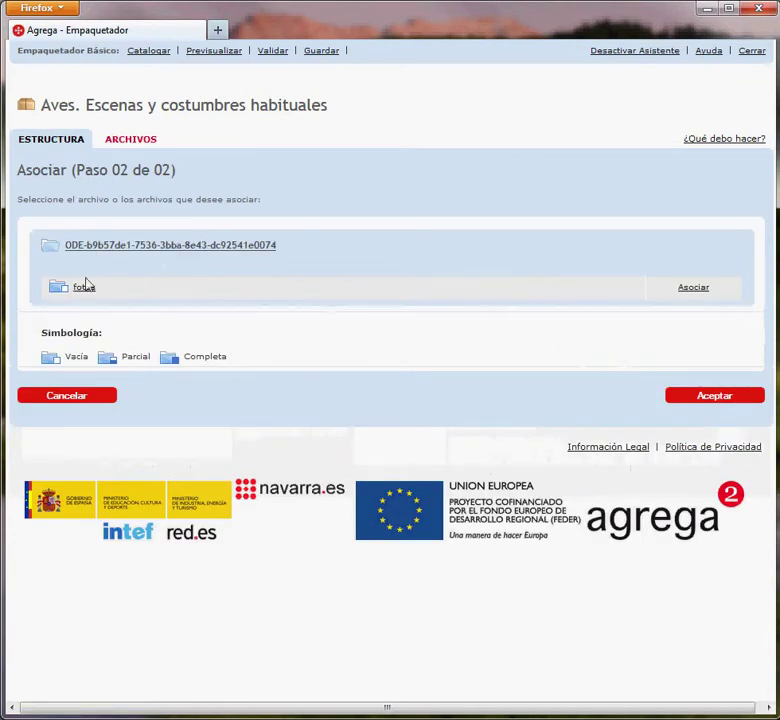
{"action": "left_click", "coordinate": [82, 292]}
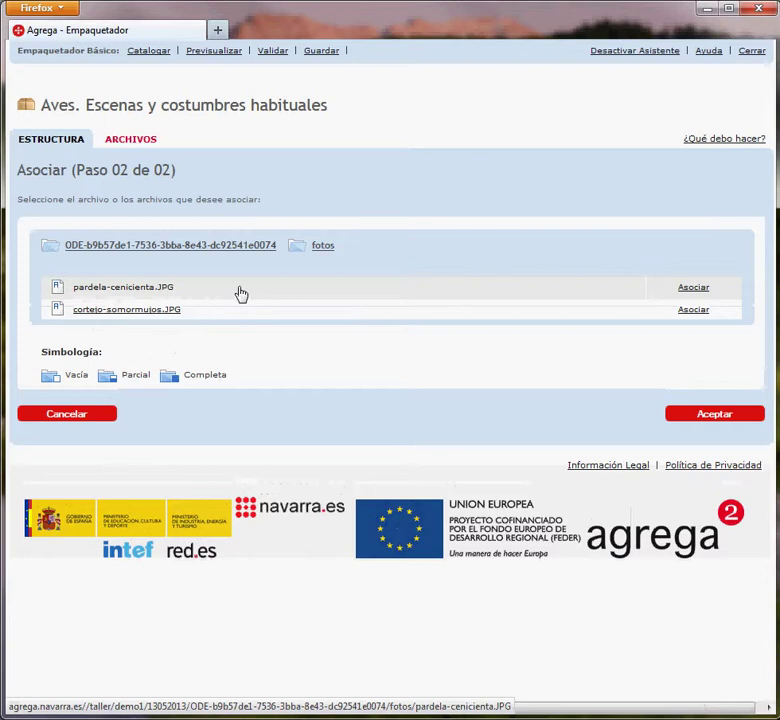
{"action": "left_click", "coordinate": [702, 293]}
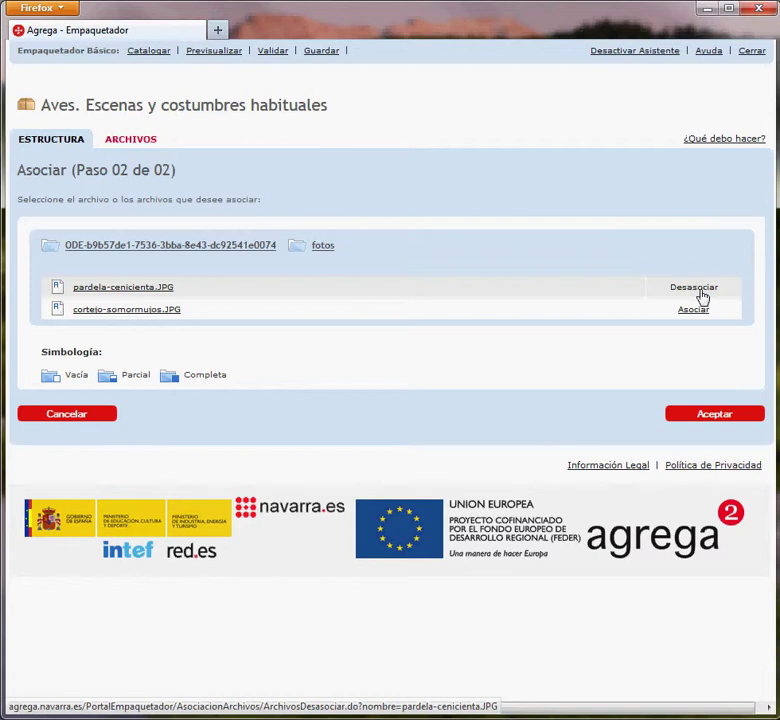
{"action": "left_click", "coordinate": [709, 418]}
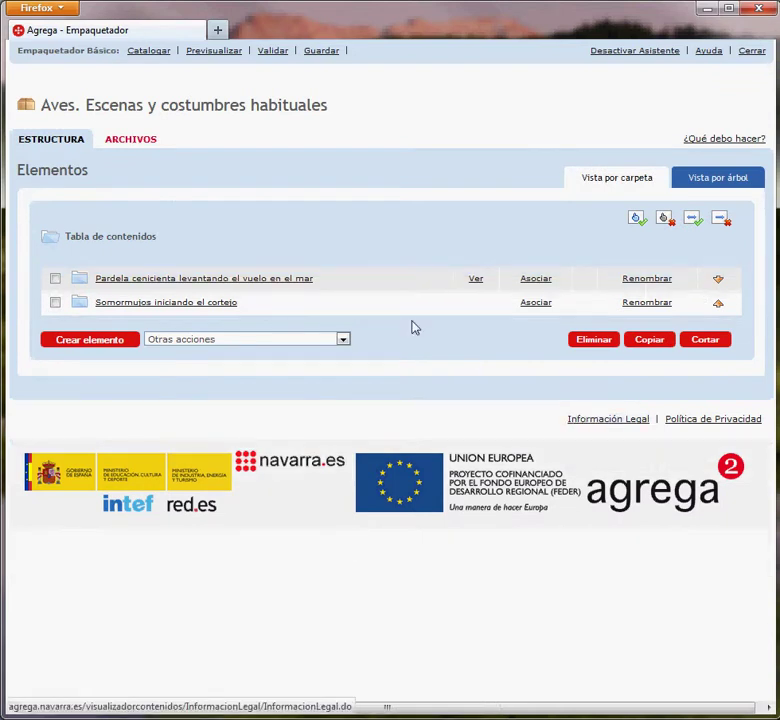
{"action": "left_click", "coordinate": [476, 280]}
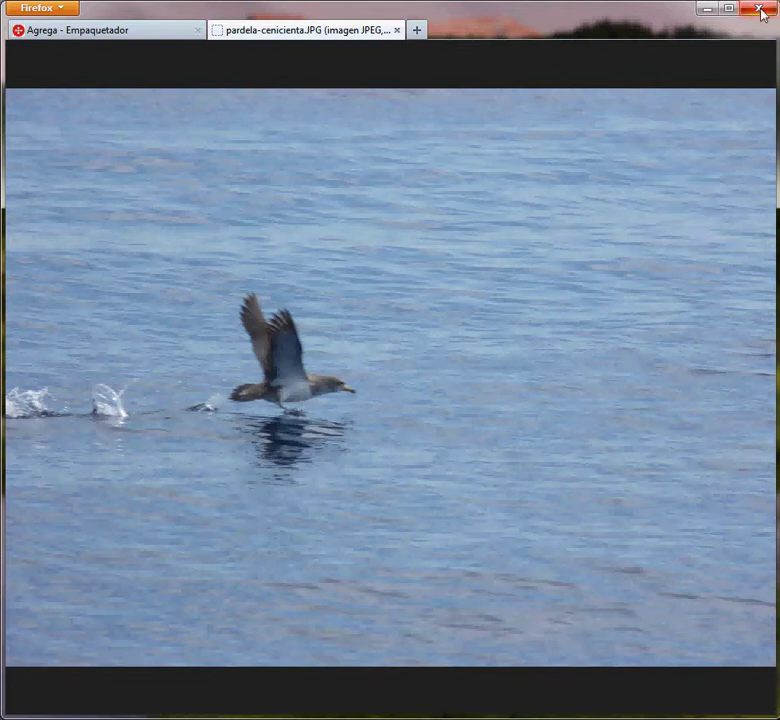
{"action": "left_click", "coordinate": [396, 31]}
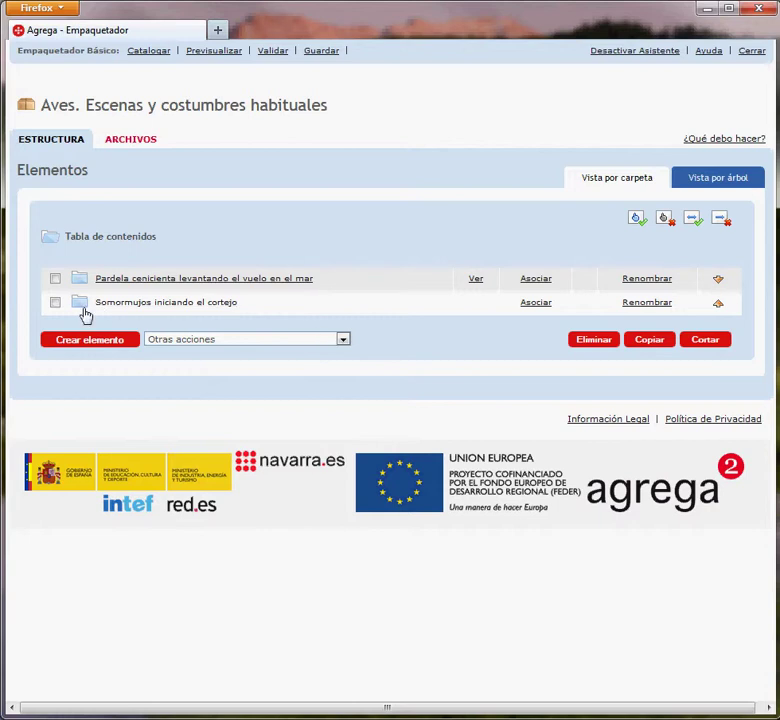
- Associate the file cortejo-somormujos.JPG from the fotos folder with the Somormujos element and view the linked photo
{"action": "left_click", "coordinate": [528, 304]}
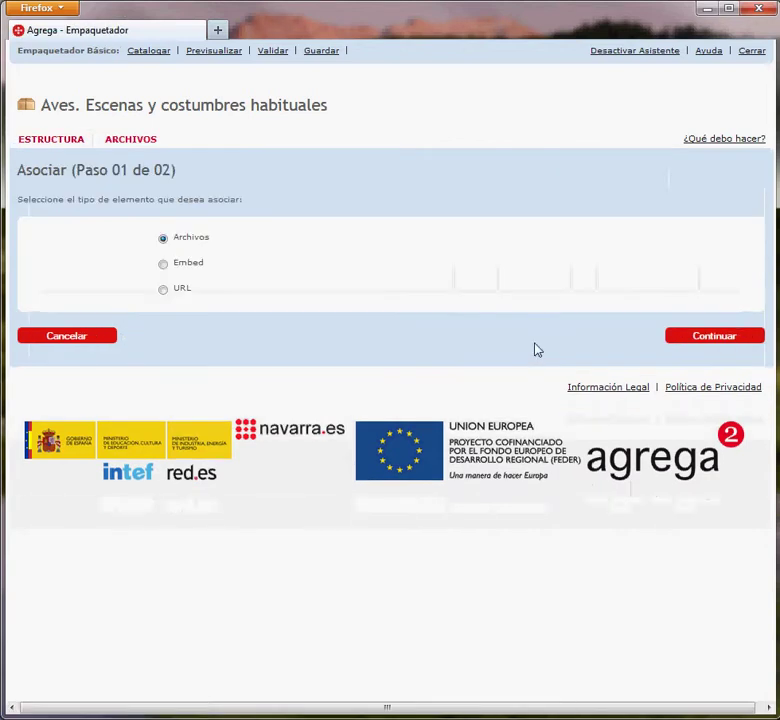
{"action": "left_click", "coordinate": [720, 338]}
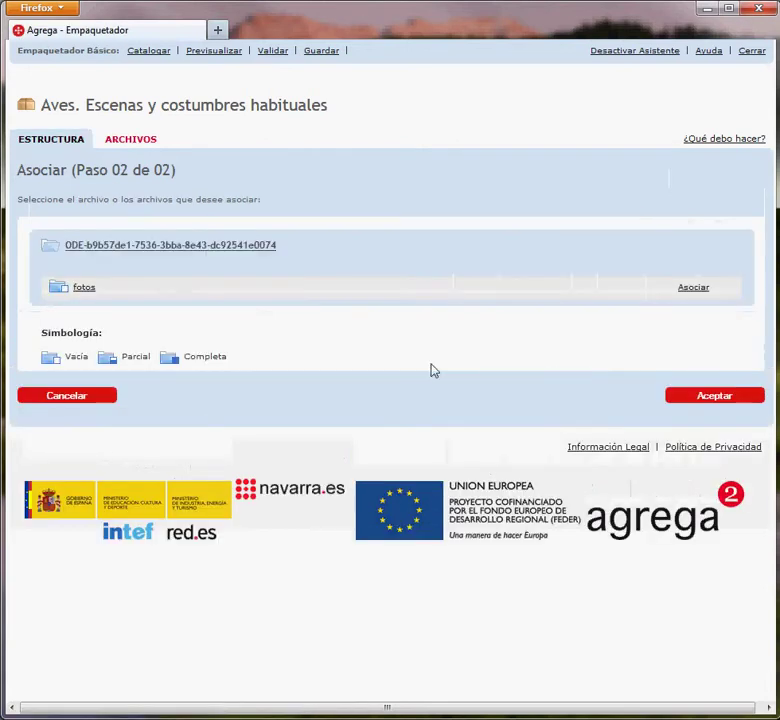
{"action": "left_click", "coordinate": [72, 290]}
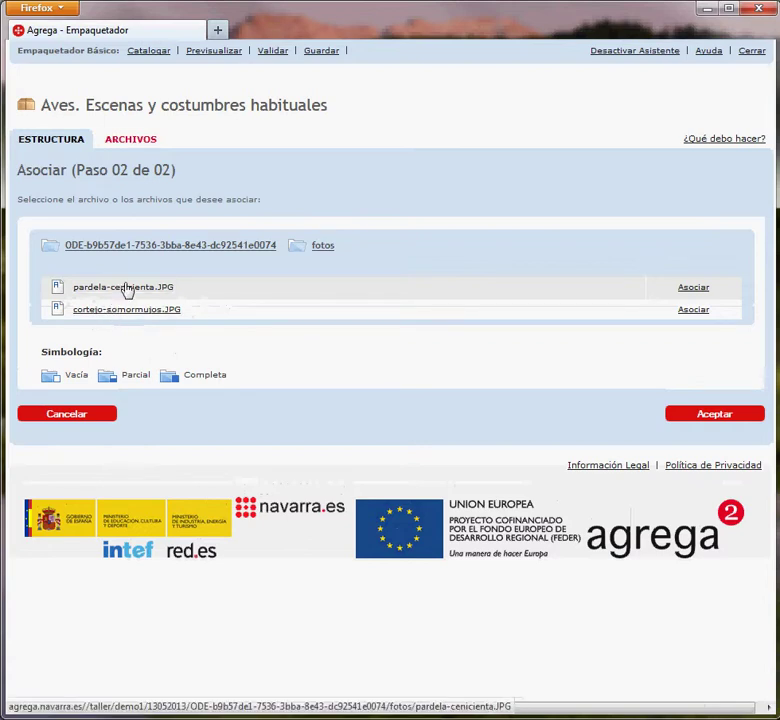
{"action": "left_click", "coordinate": [703, 316]}
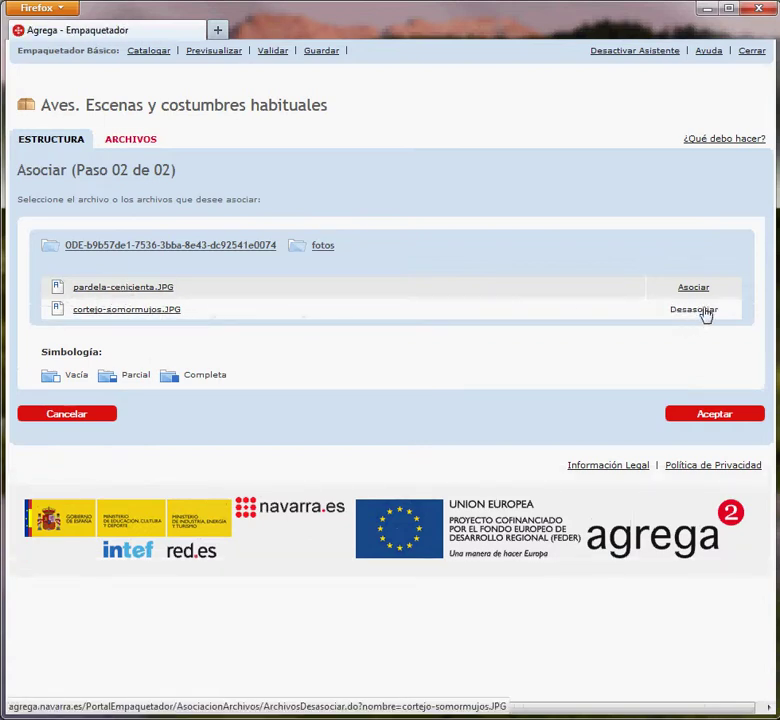
{"action": "left_click", "coordinate": [710, 415]}
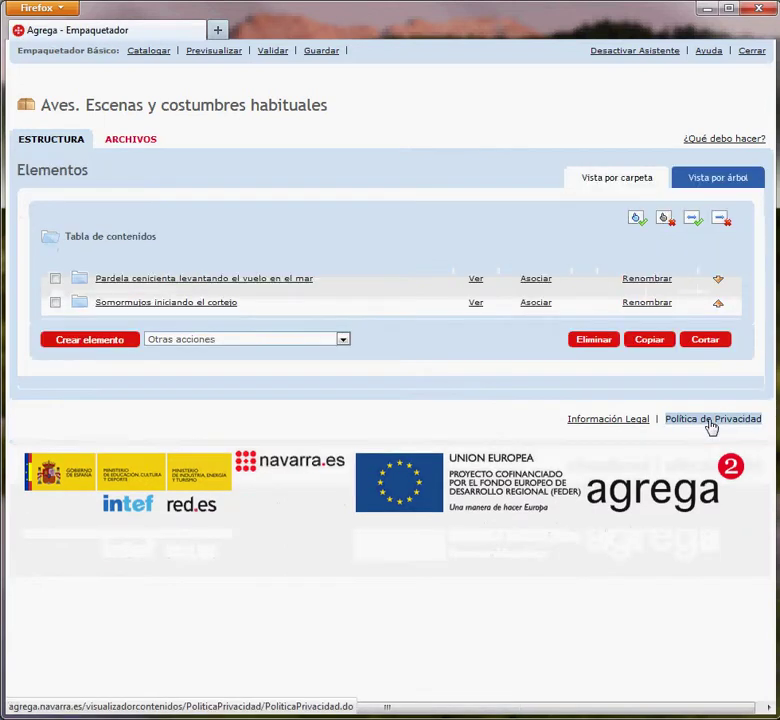
{"action": "left_click", "coordinate": [475, 303]}
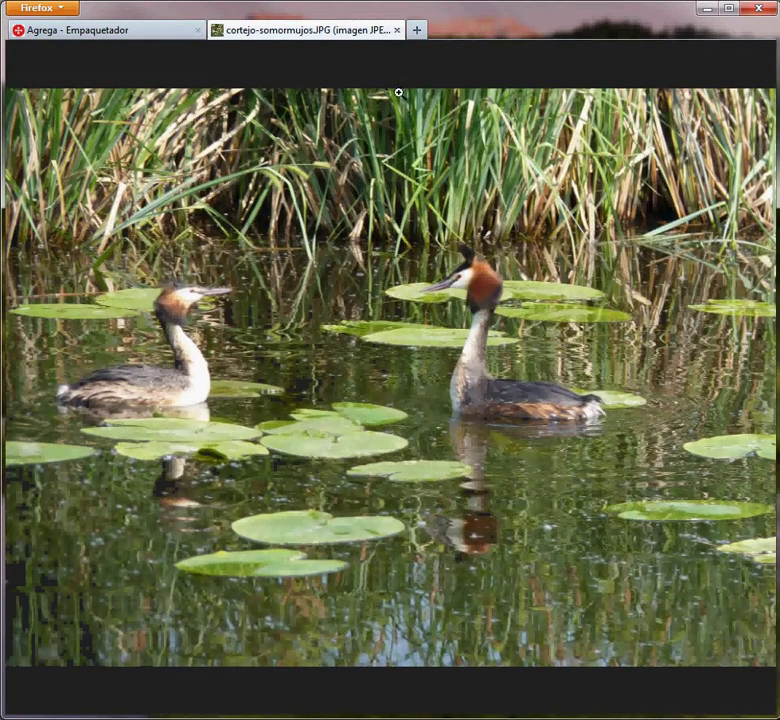
{"action": "left_click", "coordinate": [397, 30]}
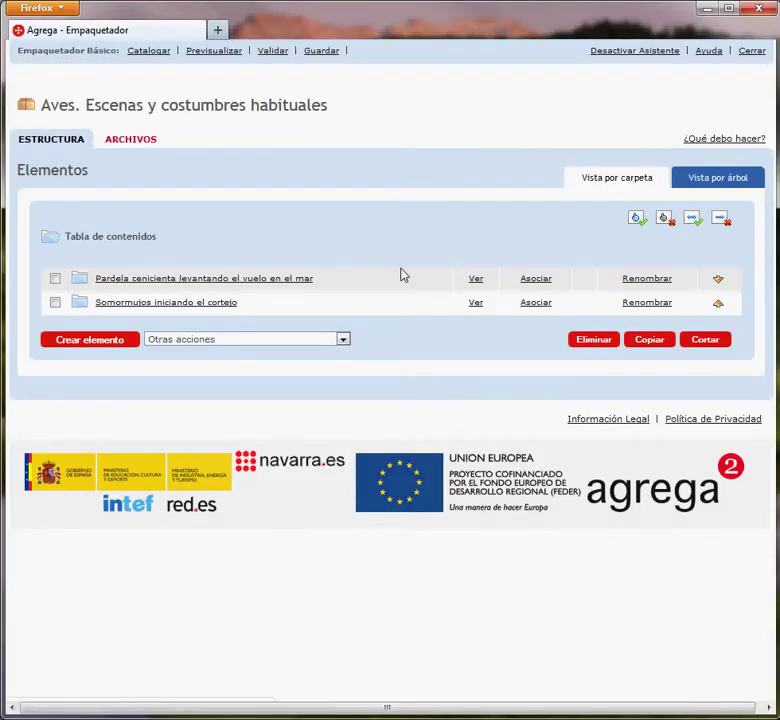
- Save the package, validate it, and return to the element list
{"action": "left_click", "coordinate": [329, 56]}
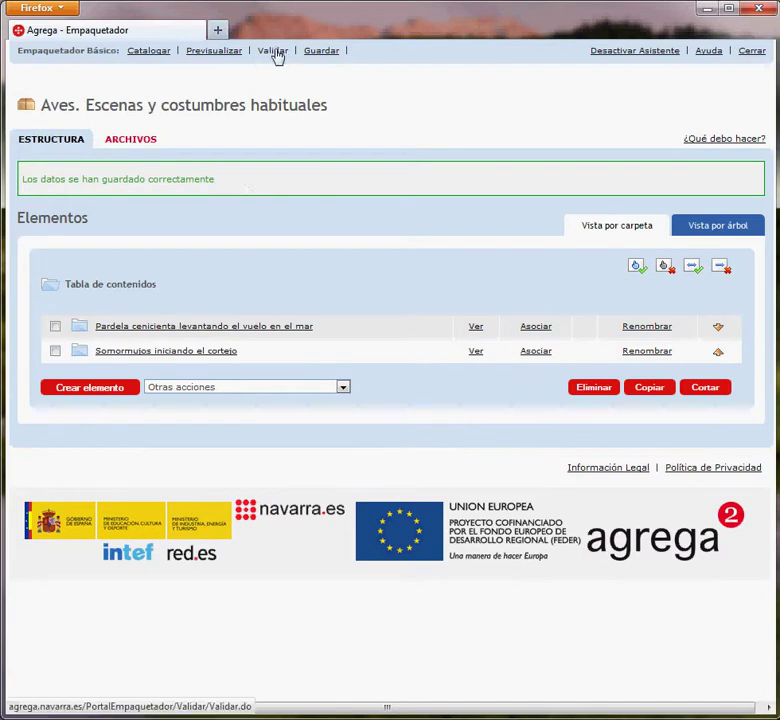
{"action": "left_click", "coordinate": [276, 52]}
{"action": "left_click", "coordinate": [276, 52]}
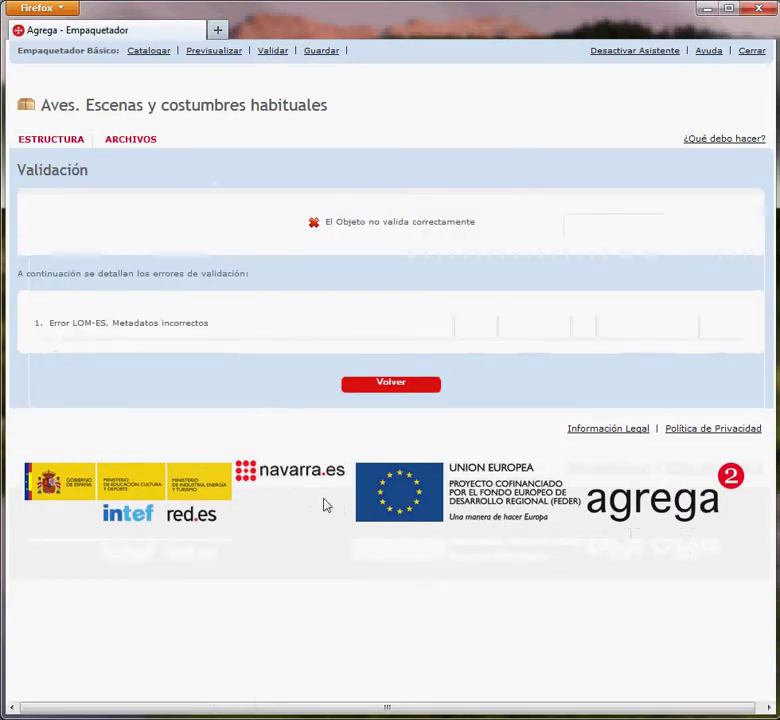
{"action": "left_click", "coordinate": [390, 386]}
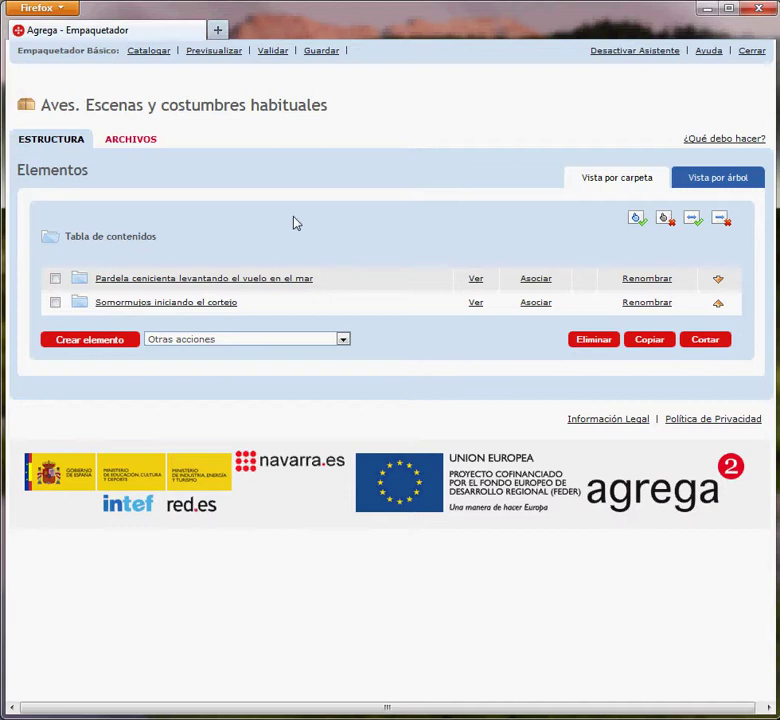
- Open the package's catalogue record and set both its language and the recipient language to castellano
{"action": "left_click", "coordinate": [156, 52]}
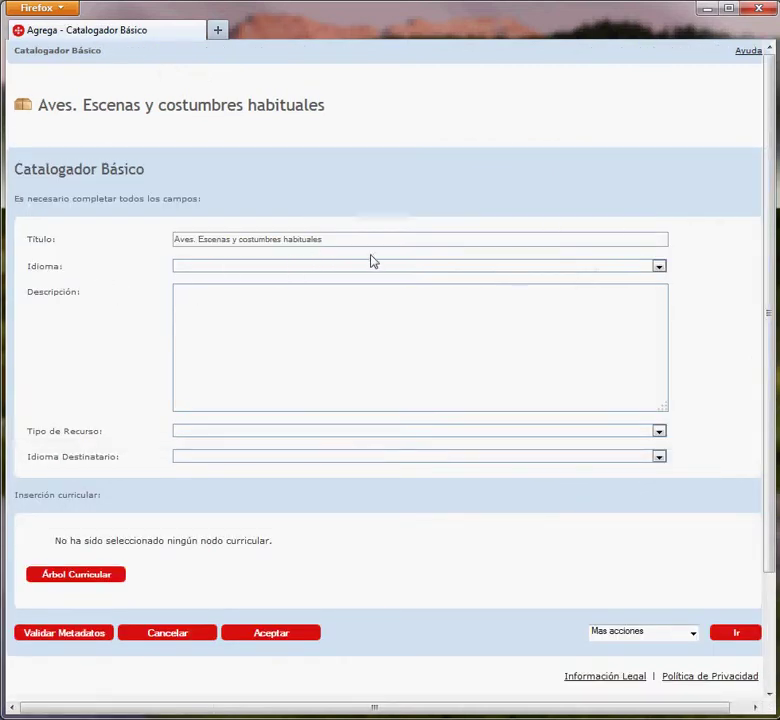
{"action": "left_click", "coordinate": [659, 266]}
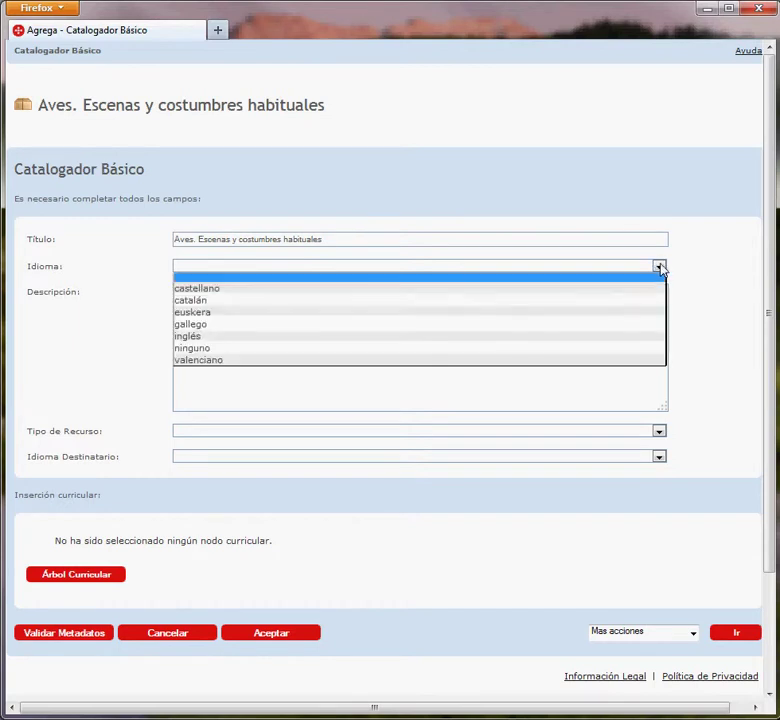
{"action": "left_click", "coordinate": [595, 290]}
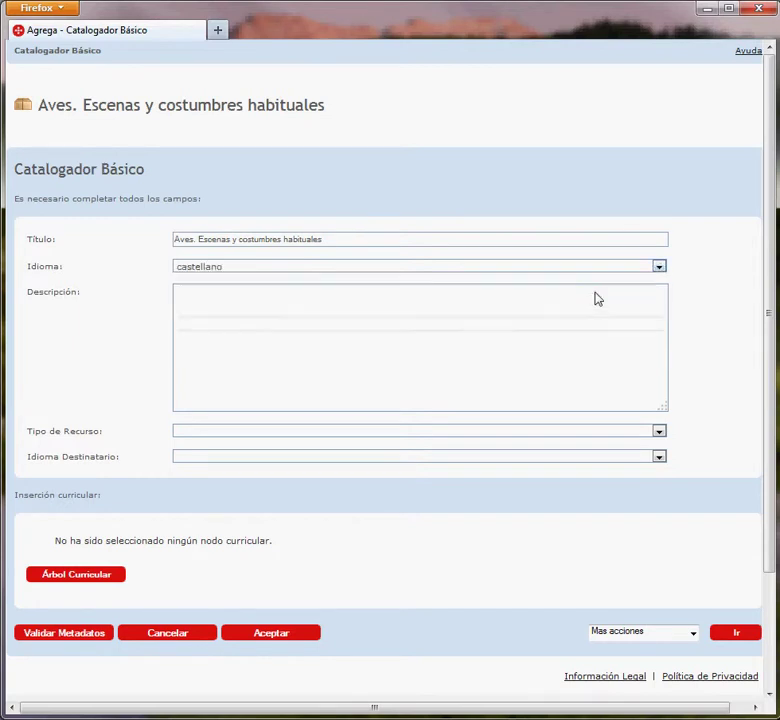
{"action": "left_click", "coordinate": [660, 459]}
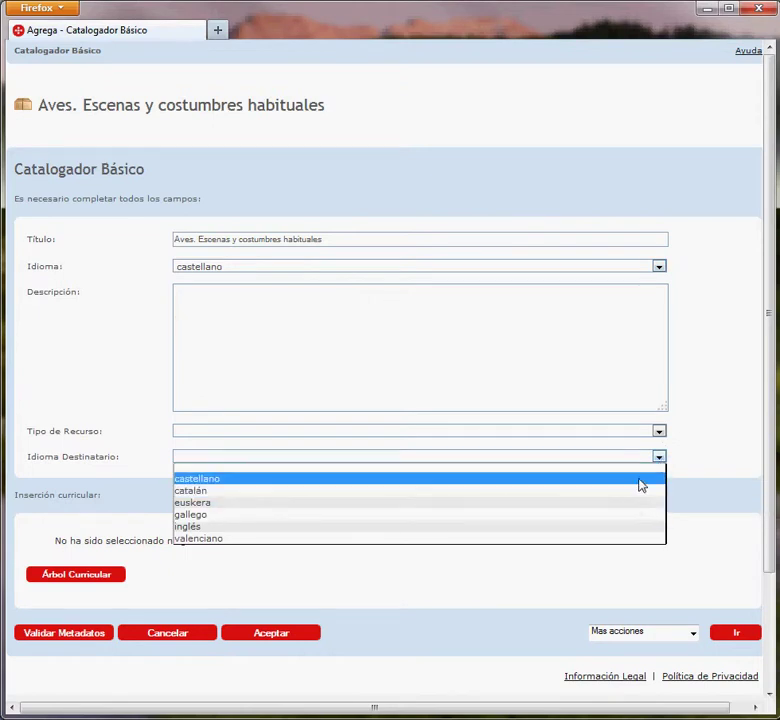
{"action": "left_click", "coordinate": [641, 485]}
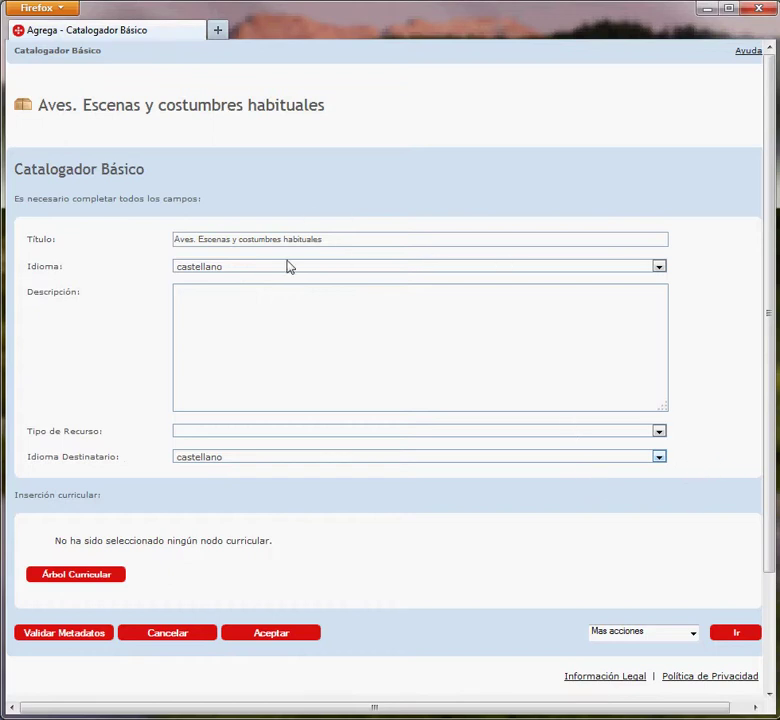
- Enter the description "Escenas cotidianas en aves. Fotografías tomadas en su hábitat." in the catalogue record
{"action": "left_click", "coordinate": [193, 308]}
{"action": "type", "text": "Escenas cotidianas en aves to"}
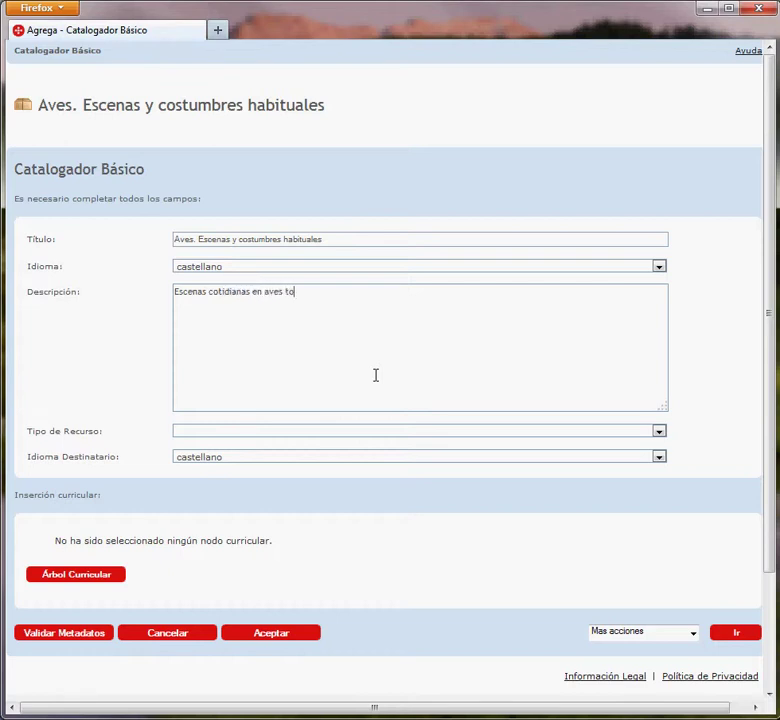
{"action": "type", "text": "madas en su hábitat."}
{"action": "left_click", "coordinate": [282, 292]}
{"action": "type", "text": ","}
{"action": "type", "text": " Fotograf"}
{"action": "type", "text": "ías"}
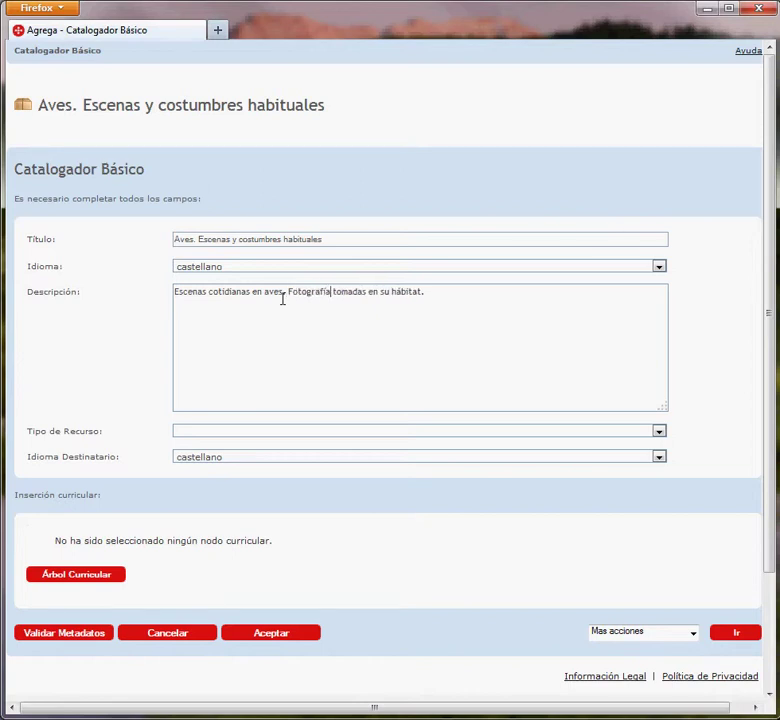
- Set the resource type to fotografía in the catalogue record and validate the metadata
{"action": "left_click", "coordinate": [659, 433]}
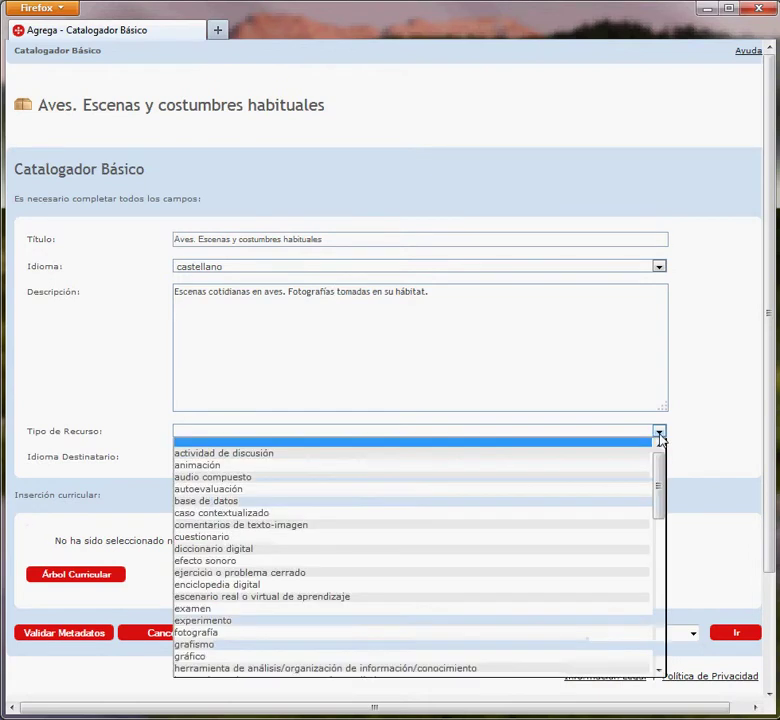
{"action": "left_click", "coordinate": [424, 640]}
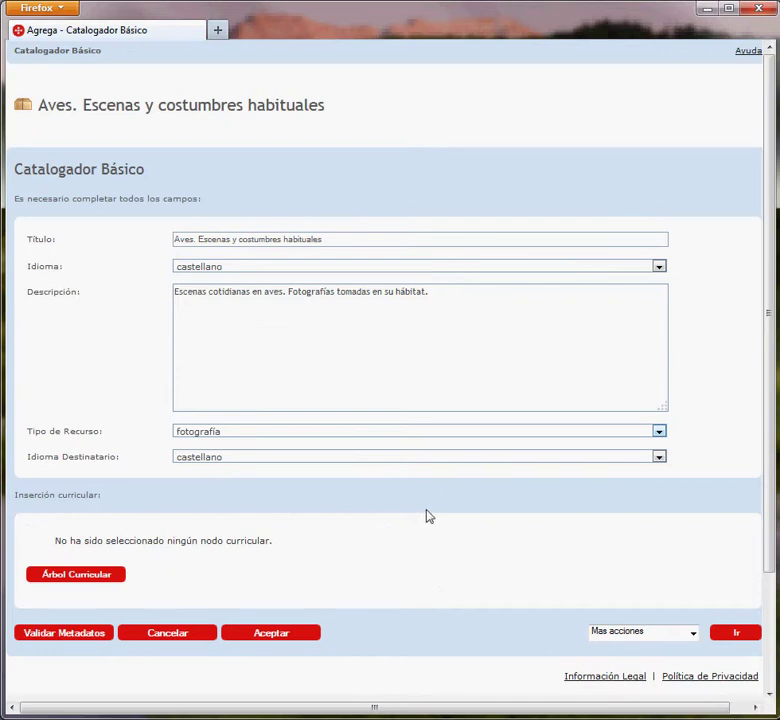
{"action": "left_click", "coordinate": [90, 634]}
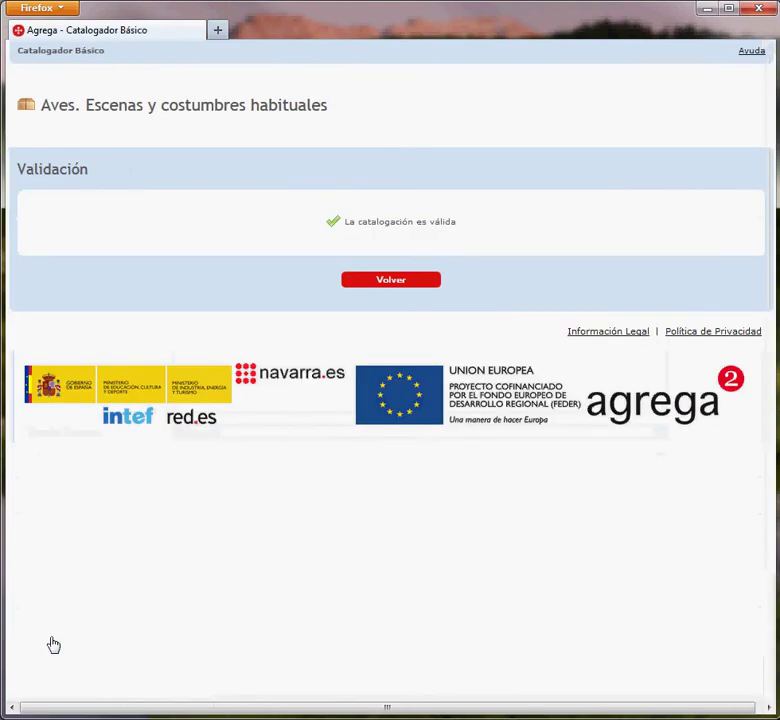
{"action": "left_click", "coordinate": [390, 282]}
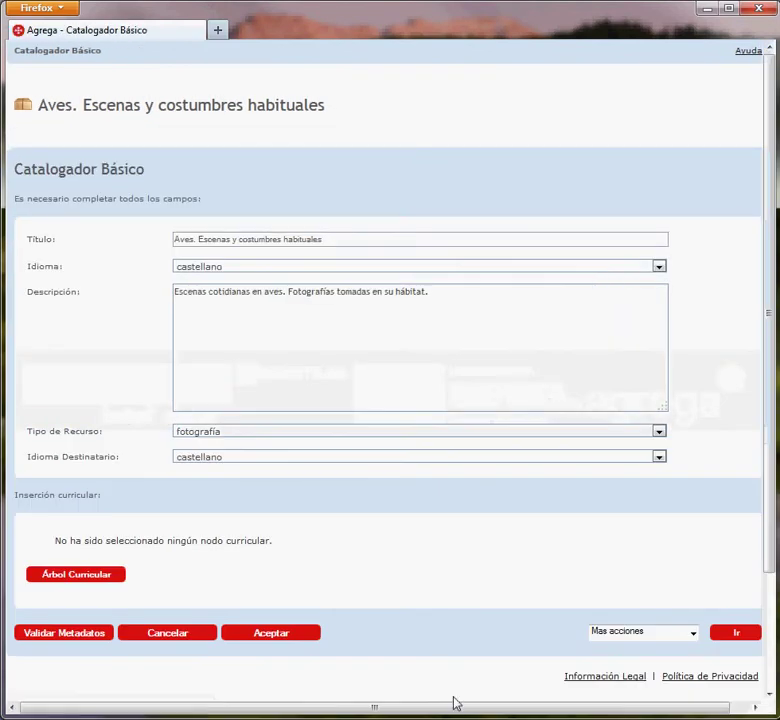
- Accept the catalogue record, associating it with the digital learning object, and validate the package
{"action": "left_click", "coordinate": [271, 639]}
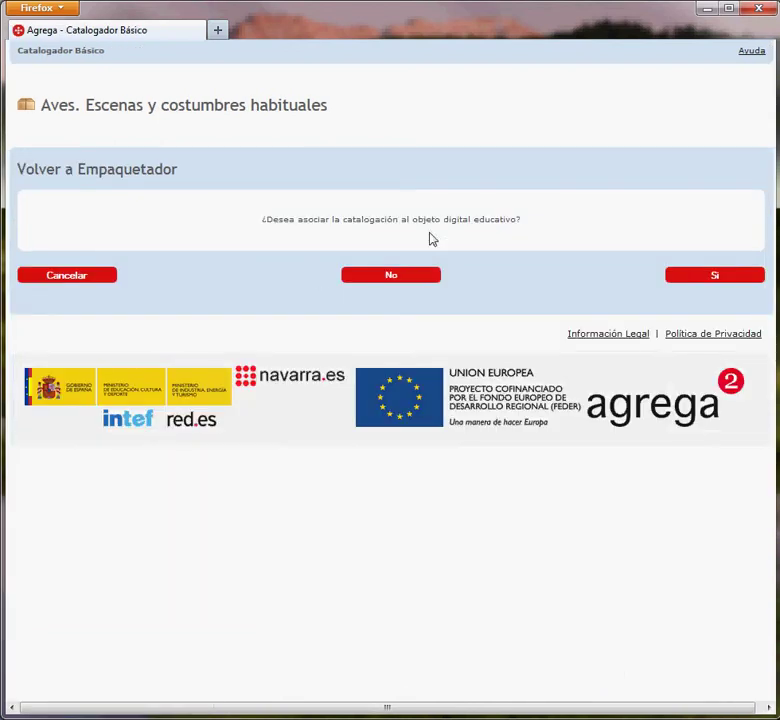
{"action": "left_click", "coordinate": [722, 279]}
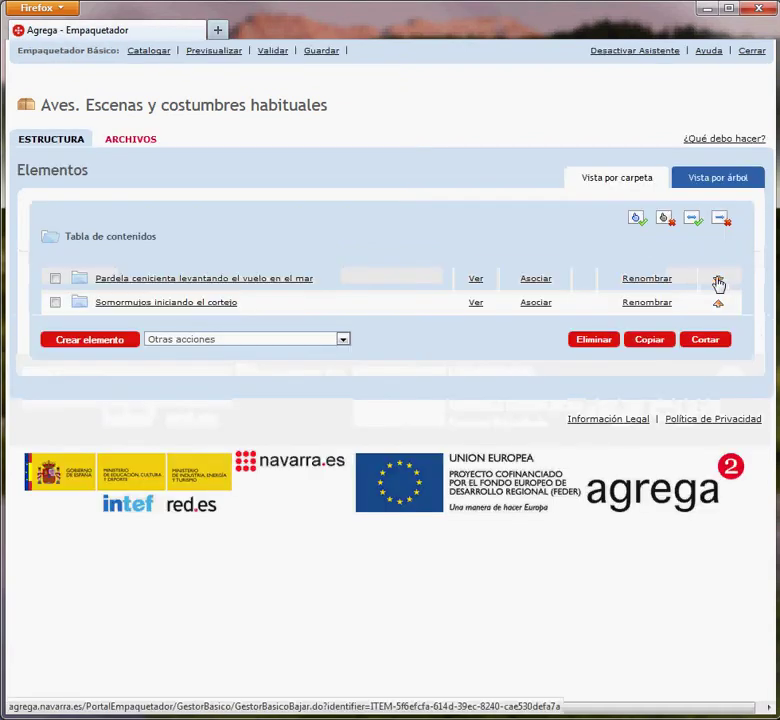
{"action": "left_click", "coordinate": [272, 51]}
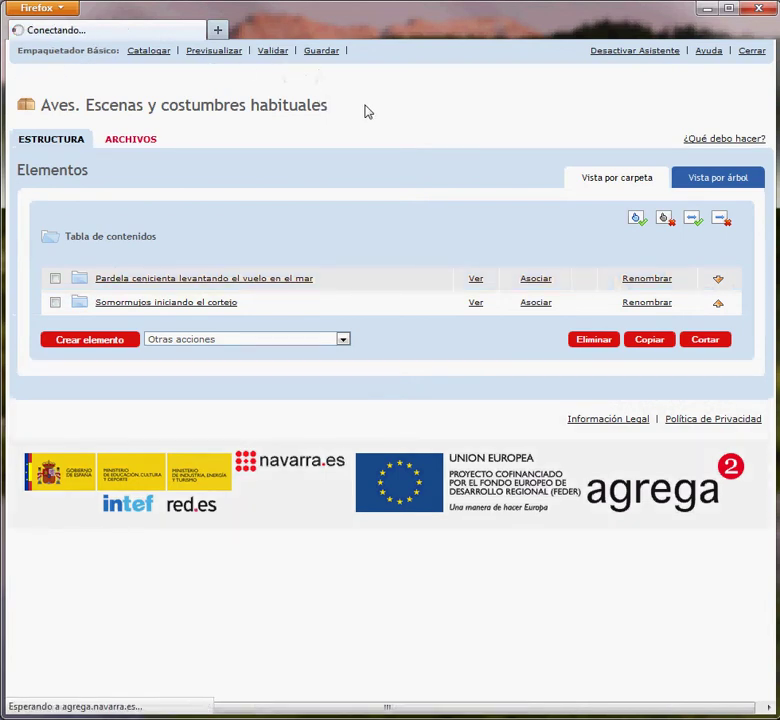
{"action": "left_click", "coordinate": [389, 289]}
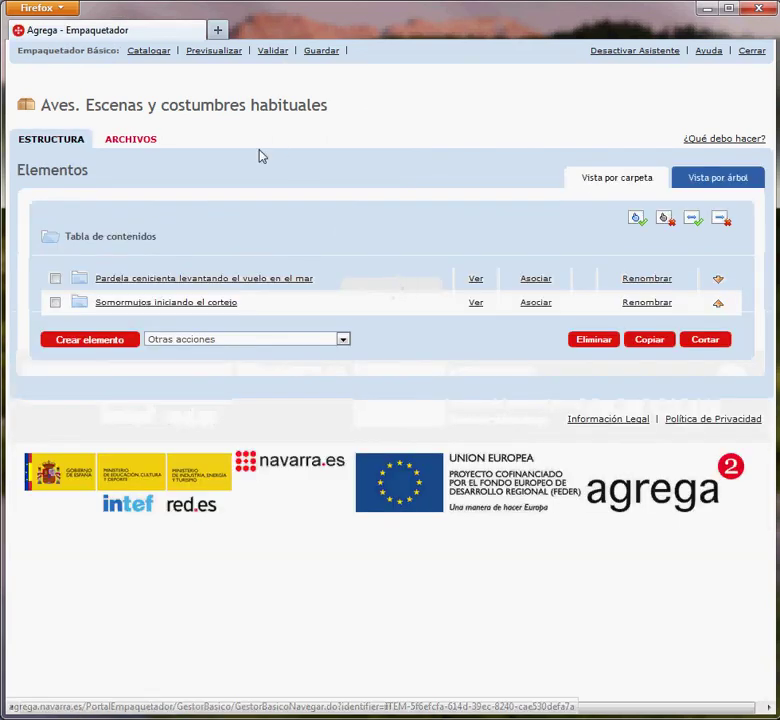
- Preview the package, view the Pardela cenicienta and Somormujos photos, and close the preview
{"action": "left_click", "coordinate": [218, 53]}
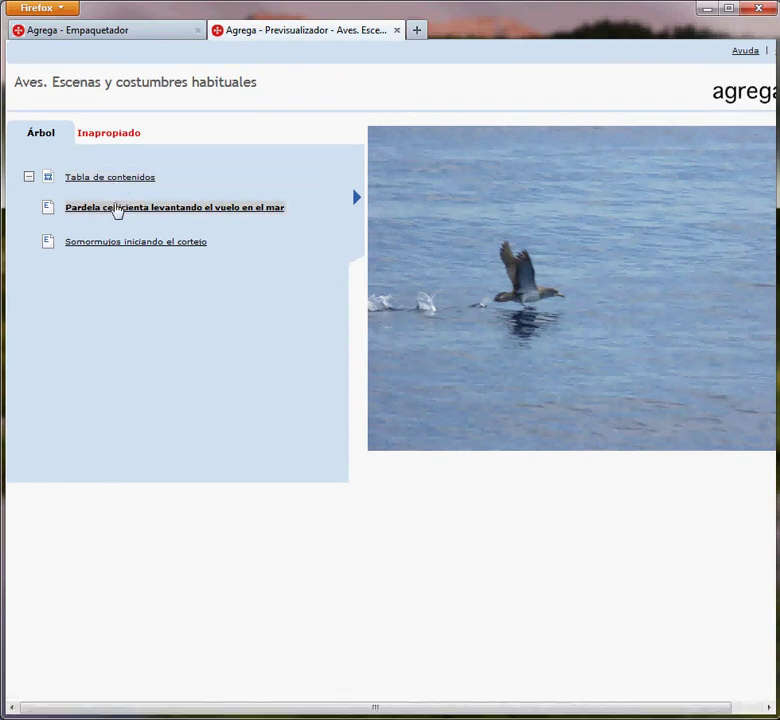
{"action": "left_click", "coordinate": [232, 209]}
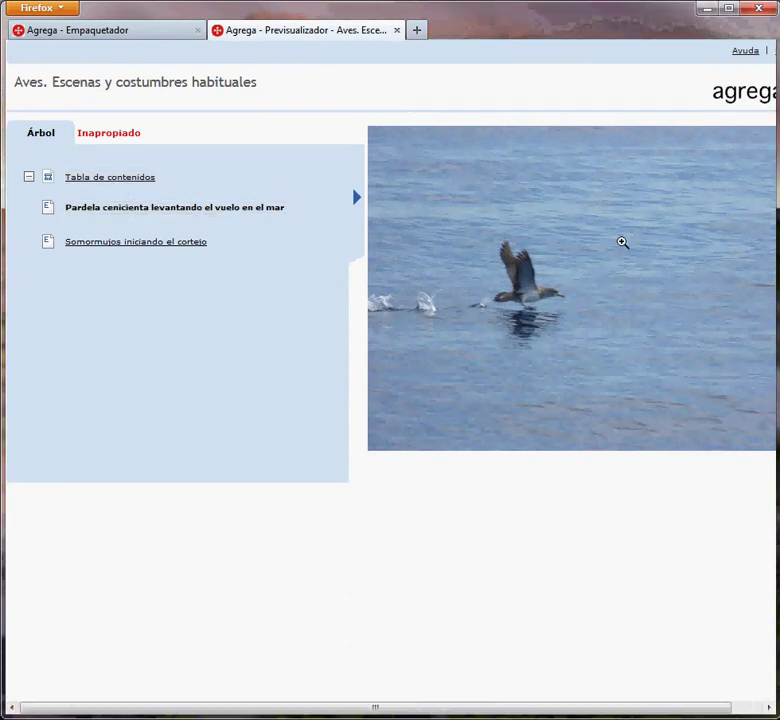
{"action": "left_click", "coordinate": [115, 243]}
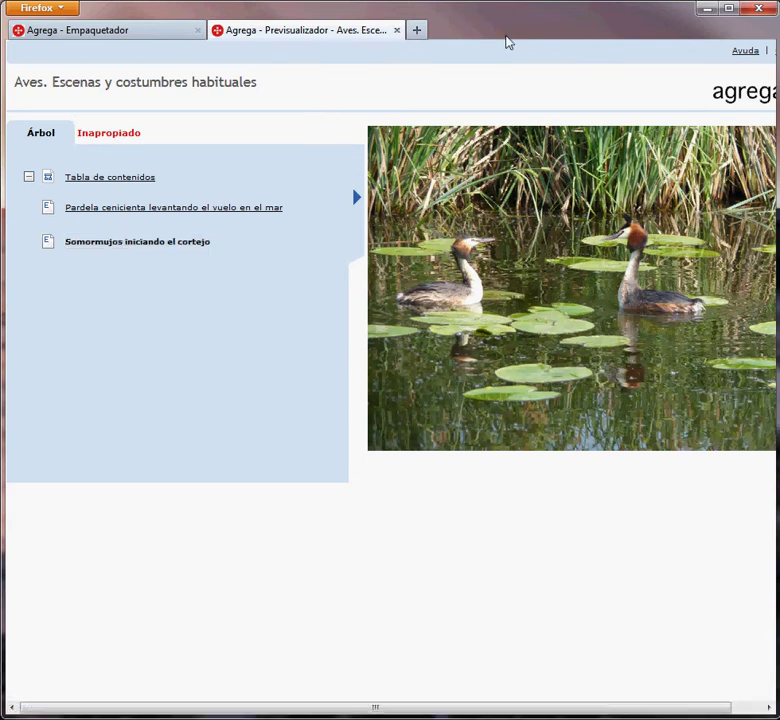
{"action": "left_click", "coordinate": [398, 32]}
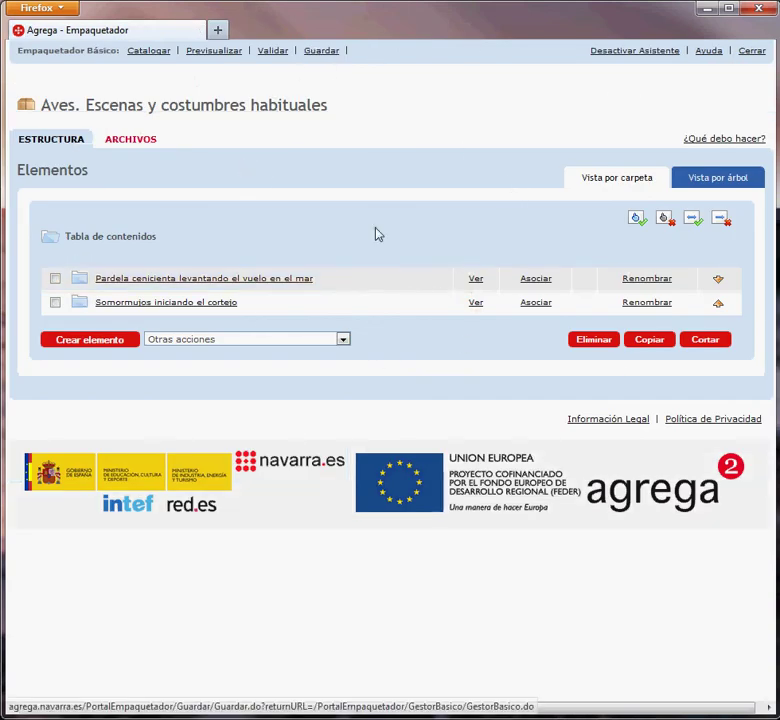
- Close the package editor, saving the changes made to the learning object
{"action": "left_click", "coordinate": [752, 52]}
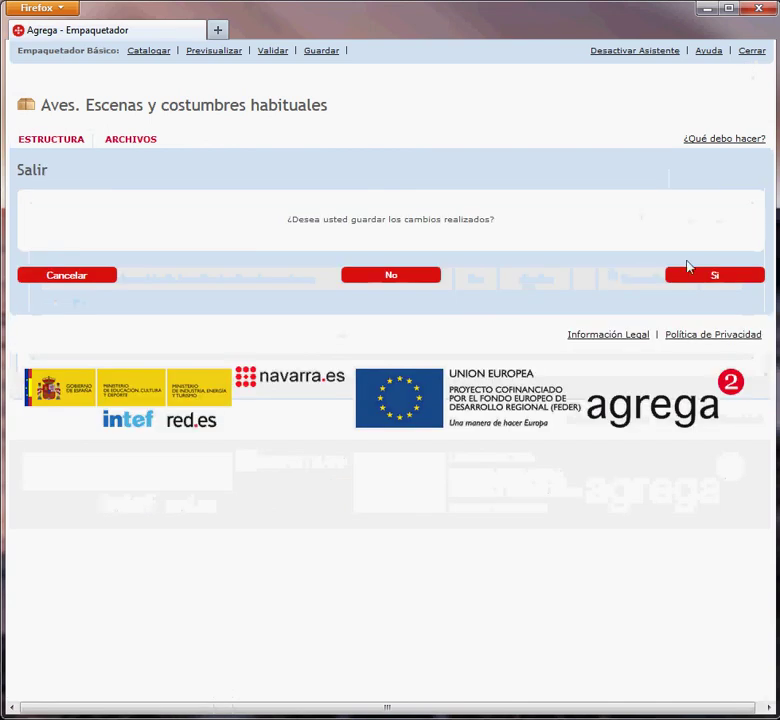
{"action": "left_click", "coordinate": [714, 279]}
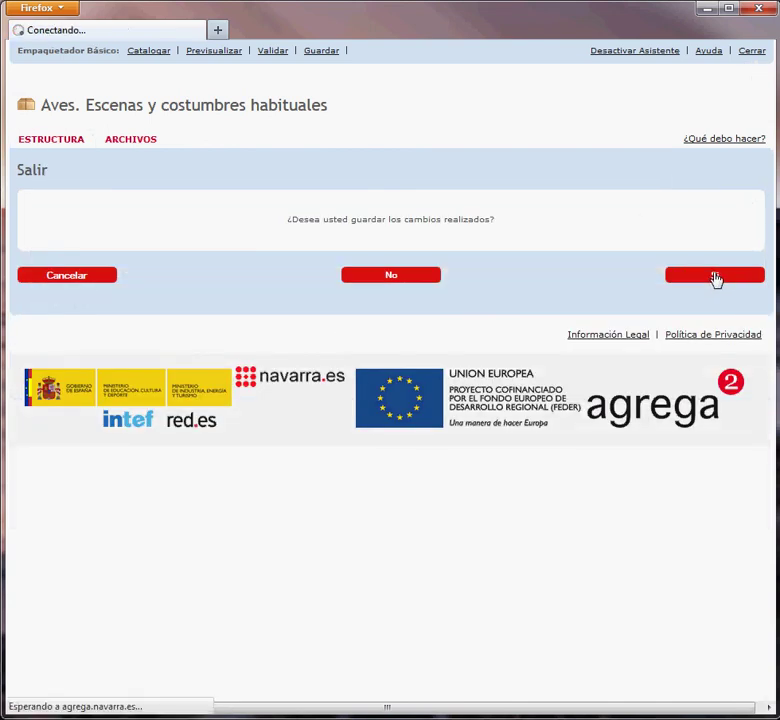